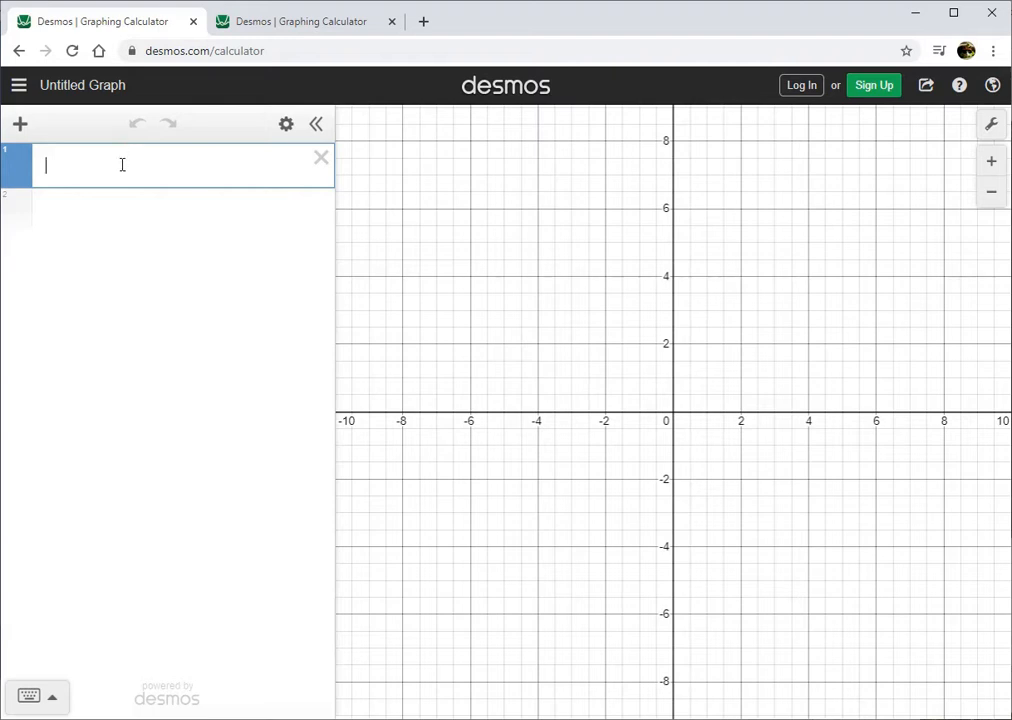
Graph the circle r = 4 and switch the graph to a polar grid.
{"action": "type", "text": "r=4"}
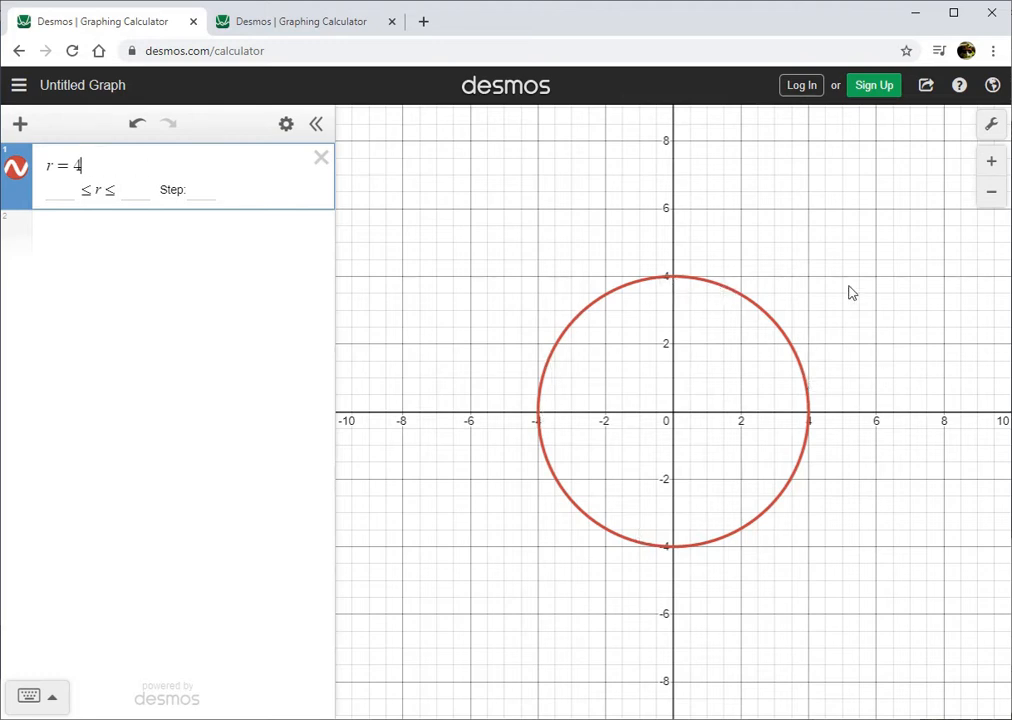
{"action": "left_click", "coordinate": [993, 124]}
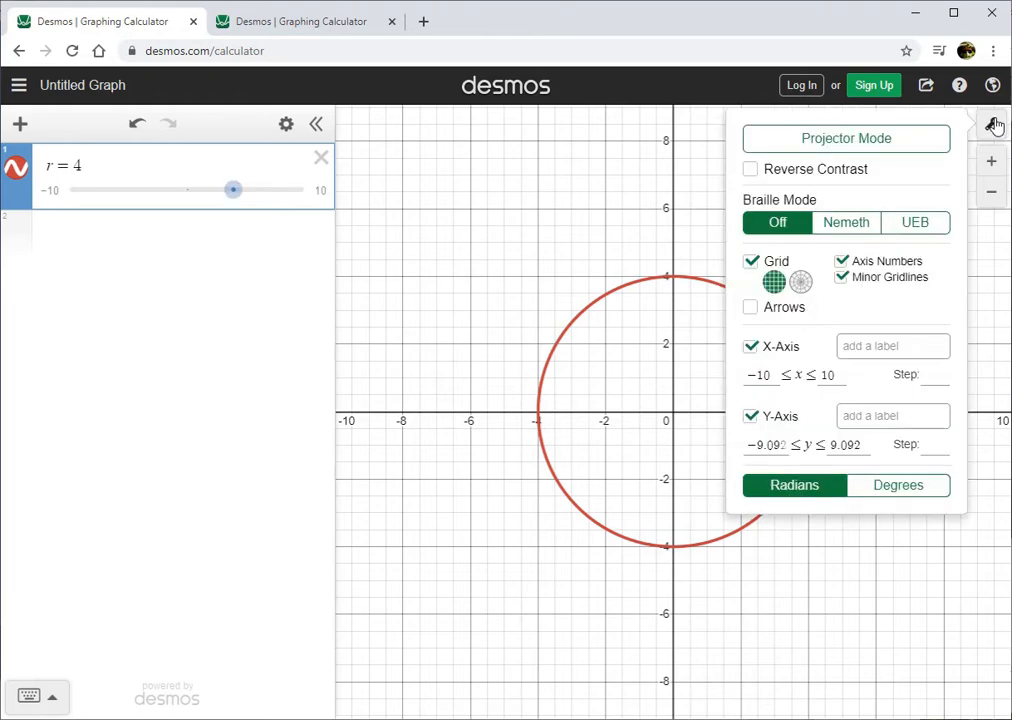
{"action": "left_click", "coordinate": [800, 284]}
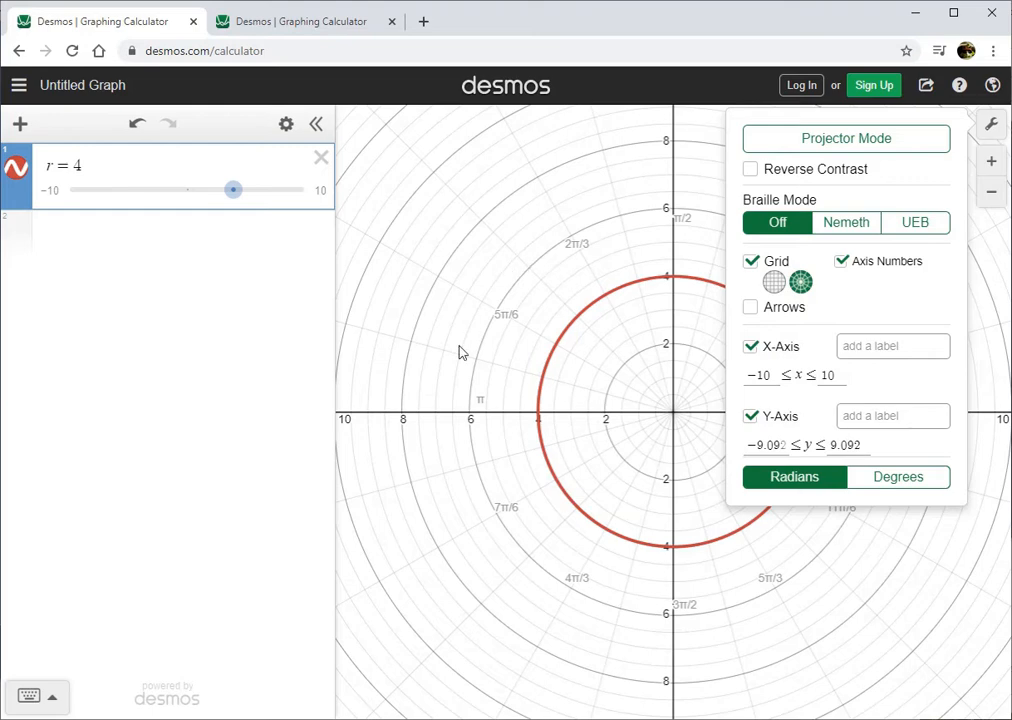
{"action": "left_click", "coordinate": [481, 386]}
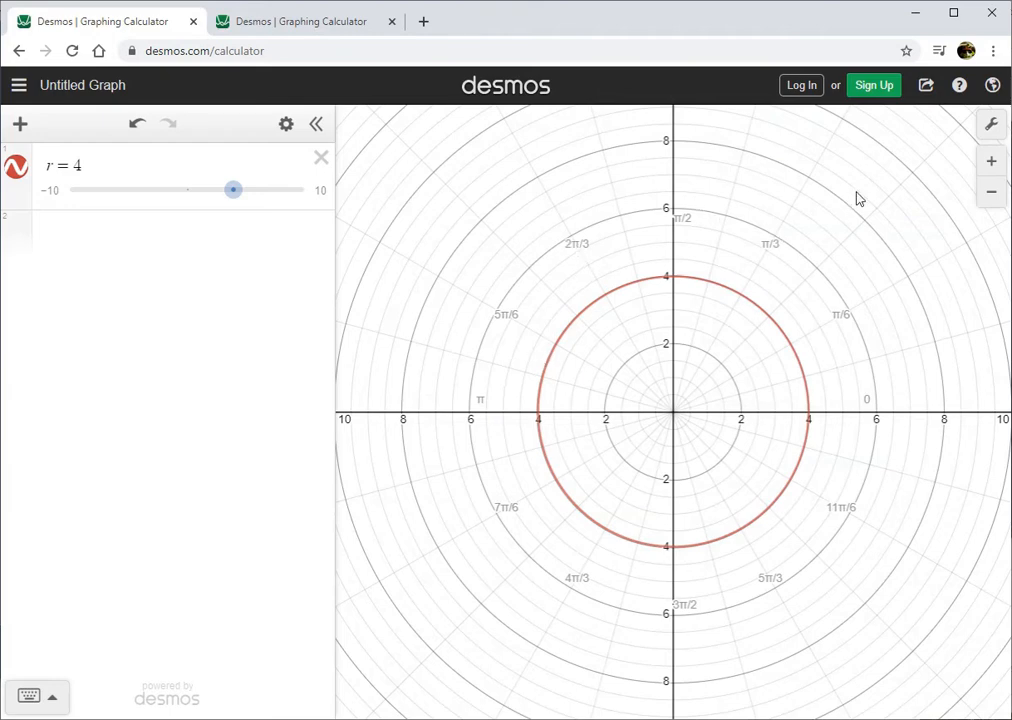
Graph r(θ) = 4 sin(5θ) as the second expression and hide the r = 4 circle.
{"action": "left_click", "coordinate": [109, 251]}
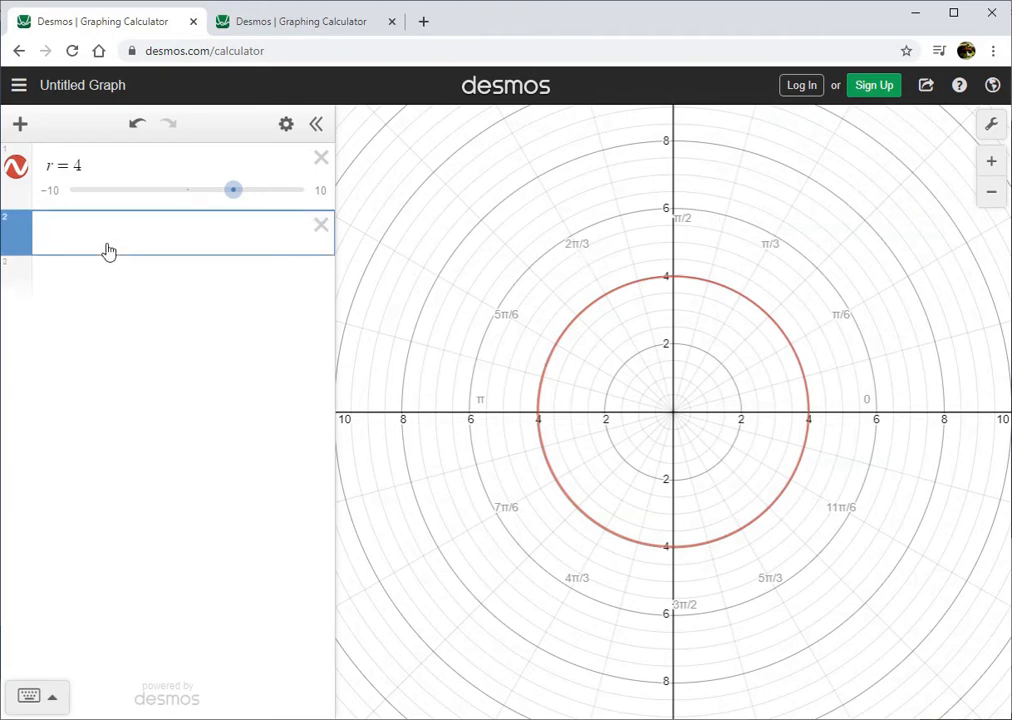
{"action": "type", "text": "r(theta"}
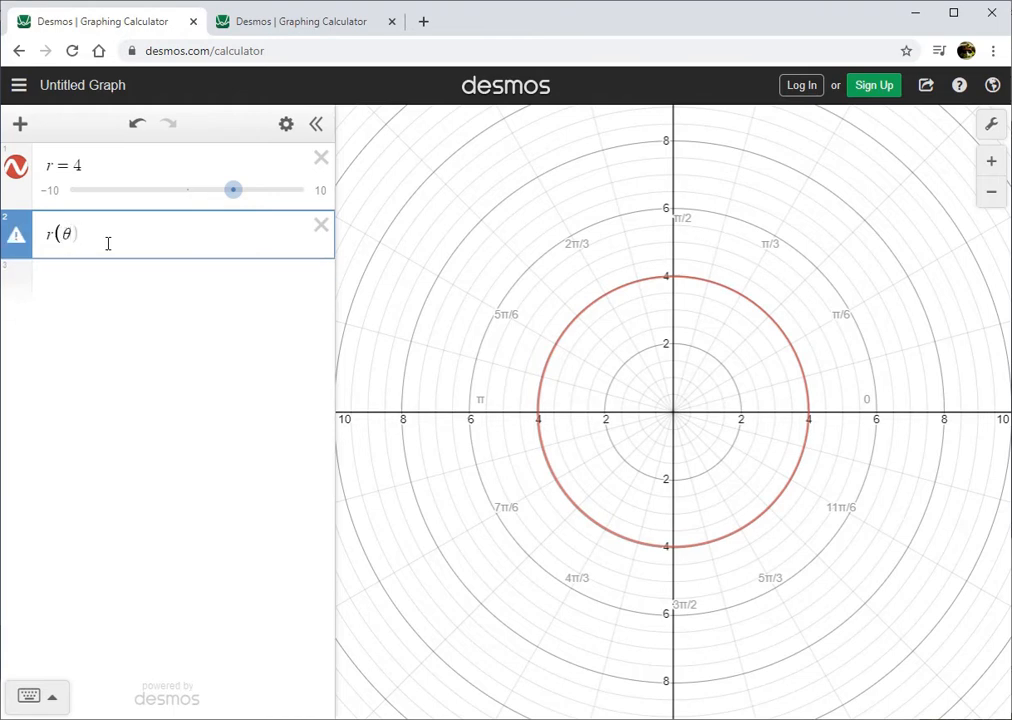
{"action": "key", "text": "BackSpace"}
{"action": "type", "text": "theta"}
{"action": "type", "text": ")="}
{"action": "type", "text": "4sin("}
{"action": "type", "text": "theta)"}
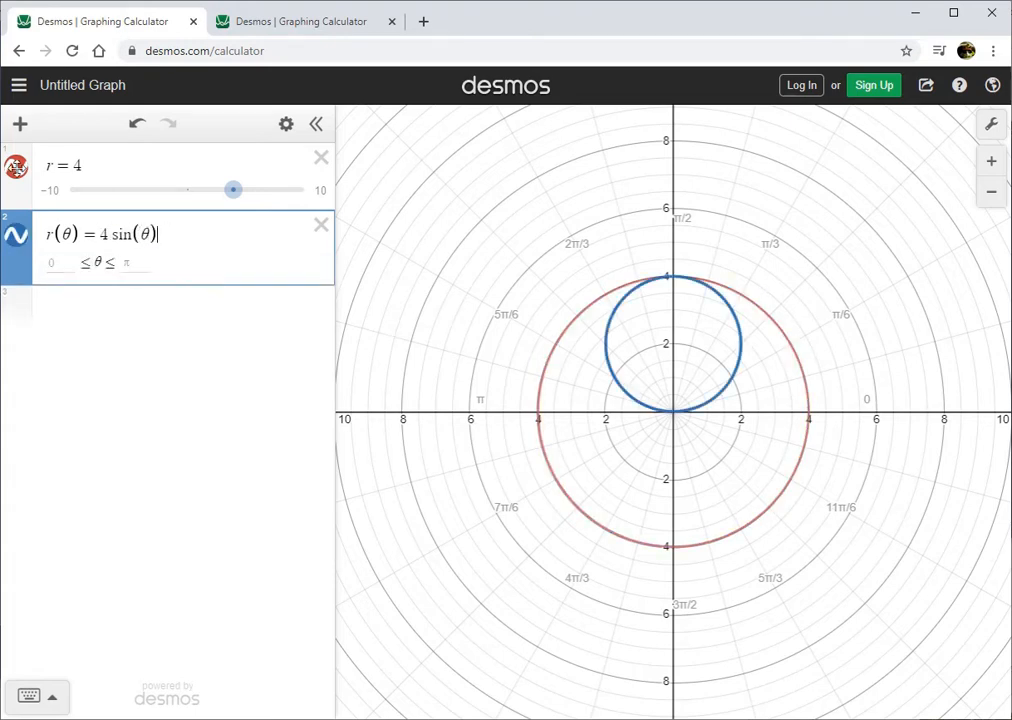
{"action": "left_click", "coordinate": [16, 167]}
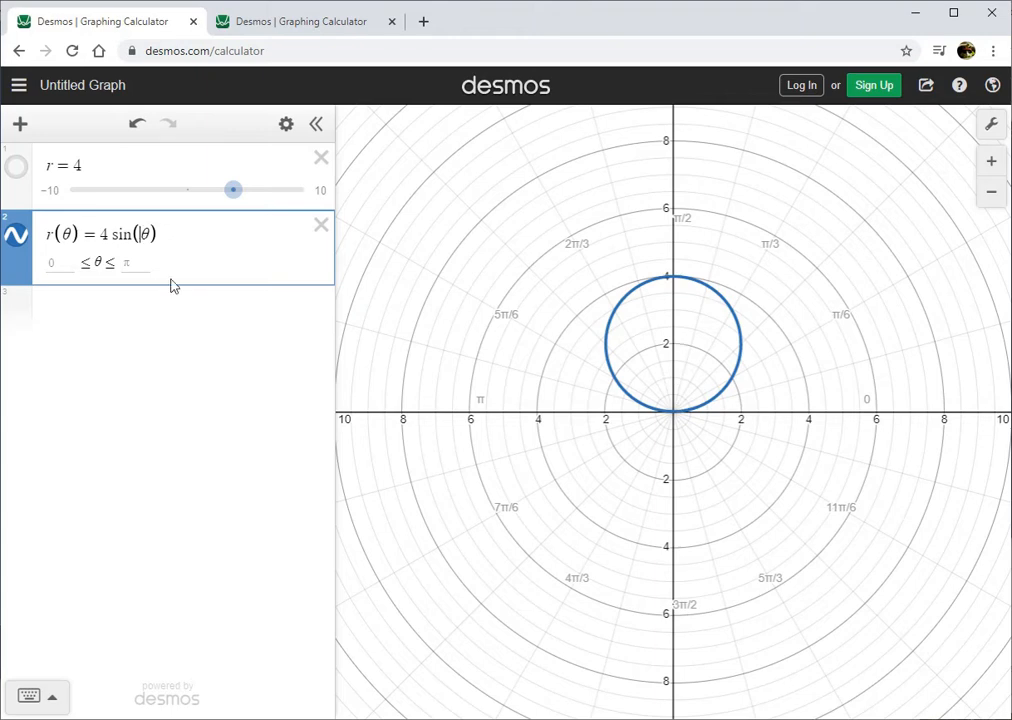
{"action": "type", "text": "5"}
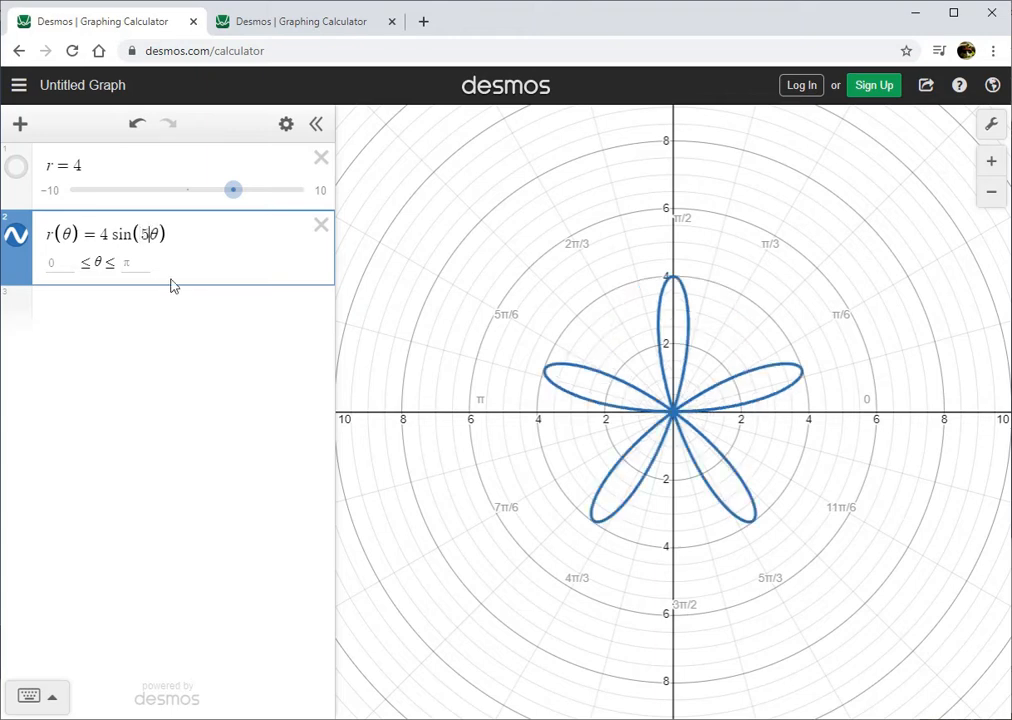
Graph r(θ) = 3 sin(θ) + 1 sin(5θ) as the third expression and hide the 4 sin(5θ) curve.
{"action": "left_click", "coordinate": [167, 302]}
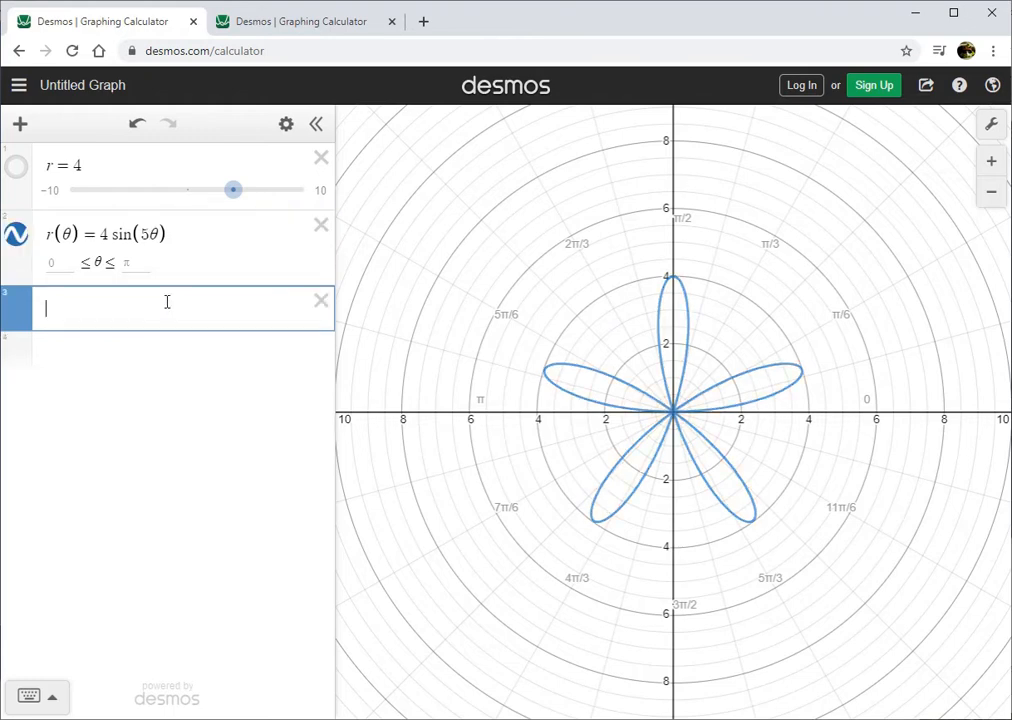
{"action": "type", "text": "r(θ)"}
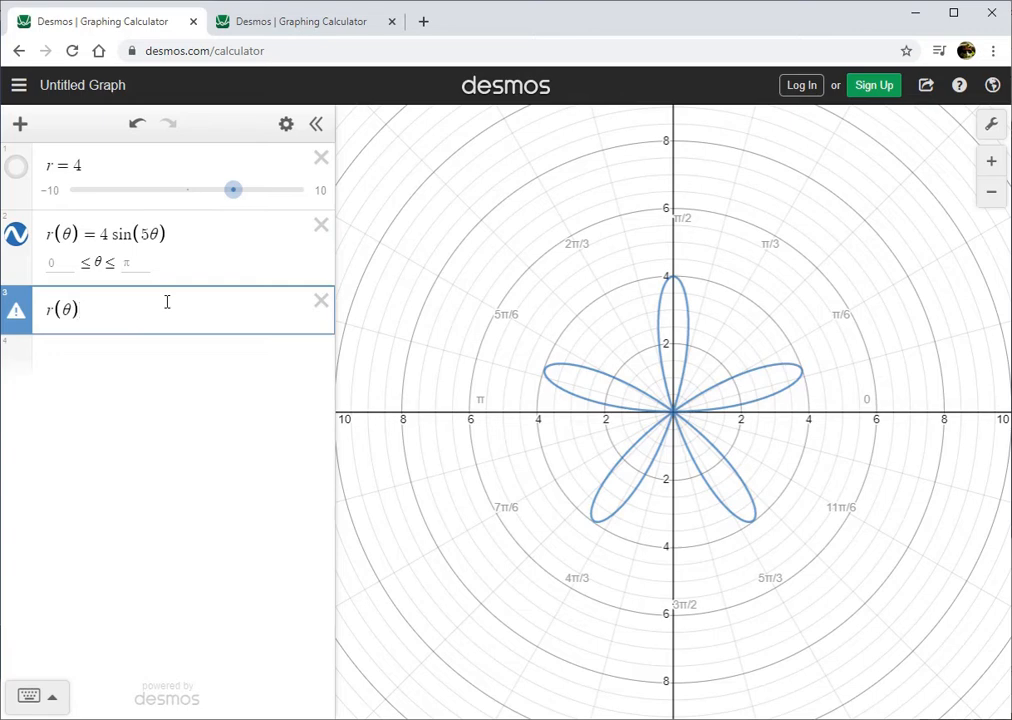
{"action": "type", "text": "=3"}
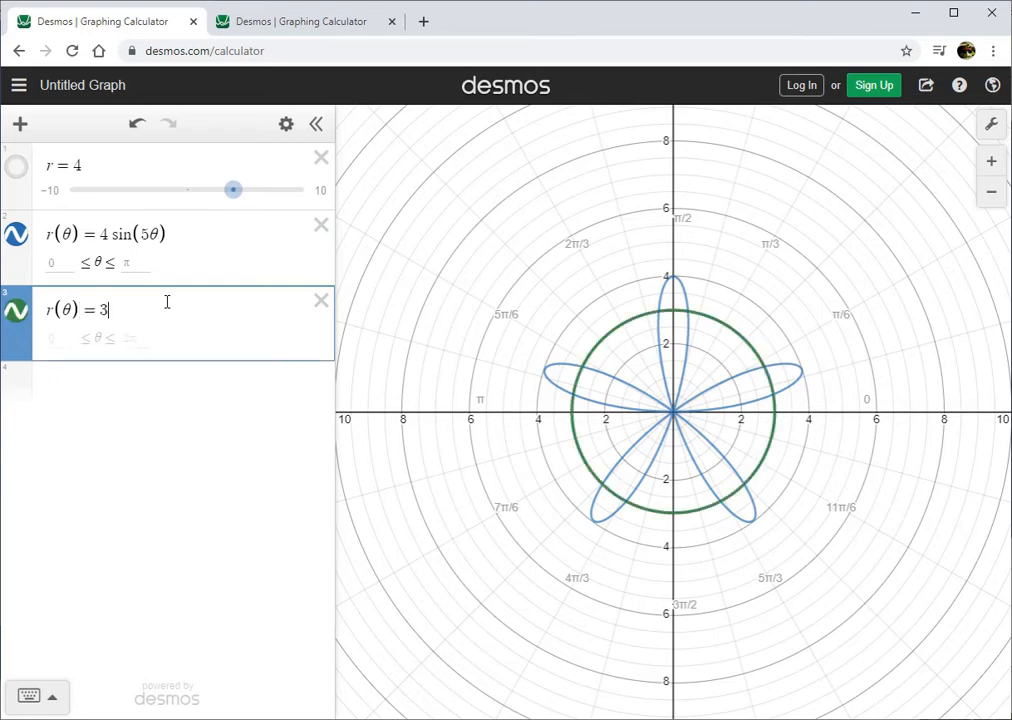
{"action": "type", "text": "sin(theta)+"}
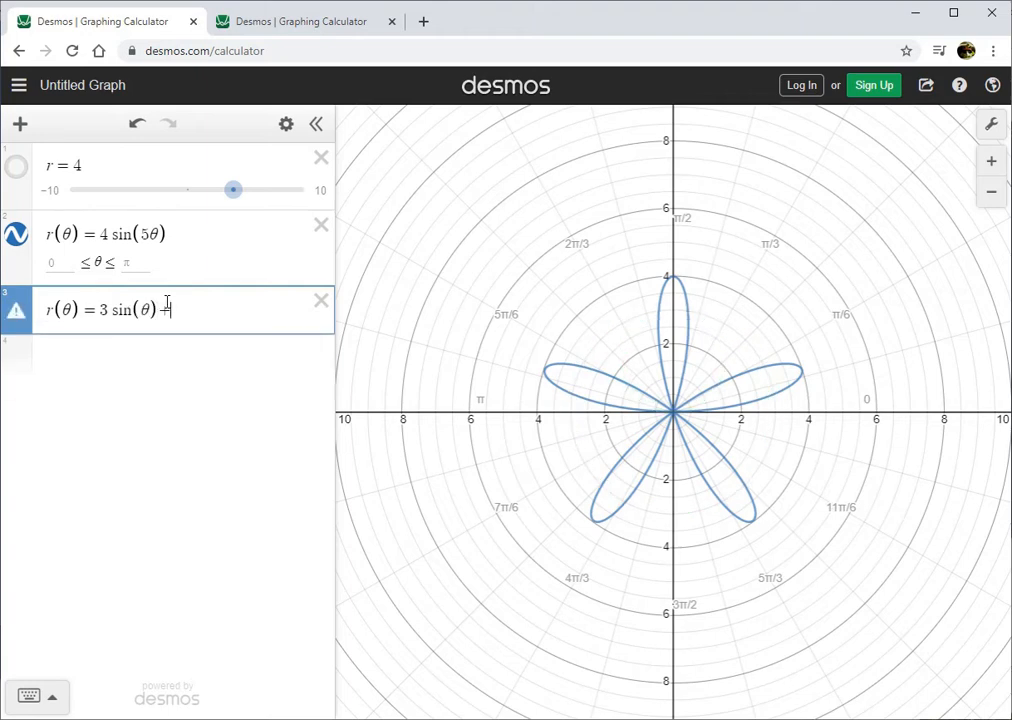
{"action": "type", "text": "1sin(5"}
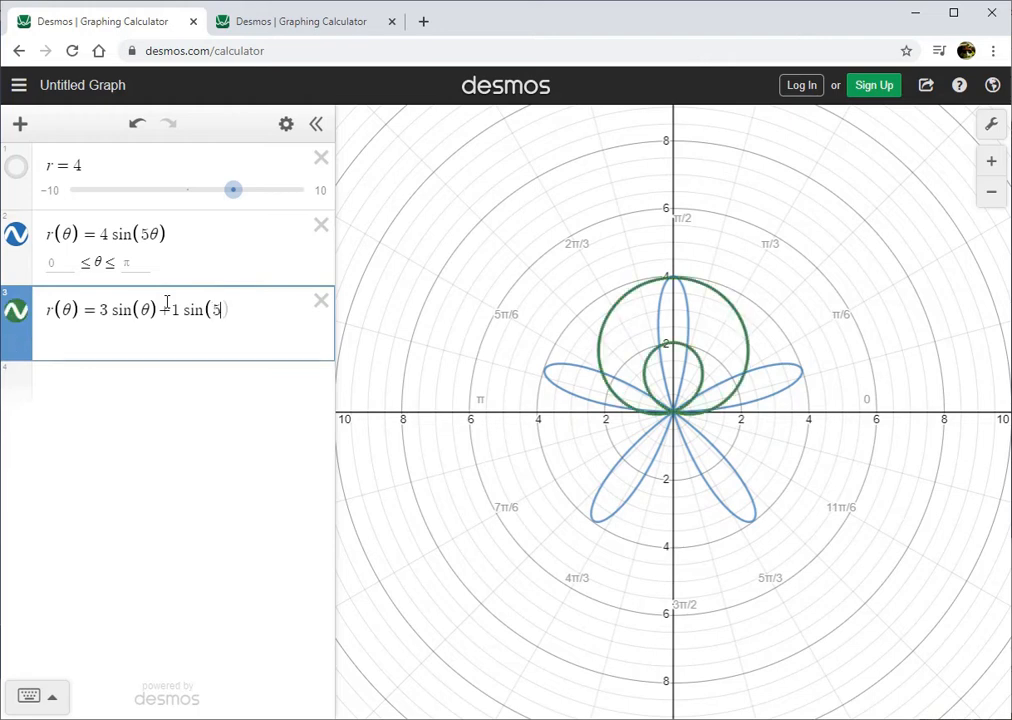
{"action": "type", "text": "theta)"}
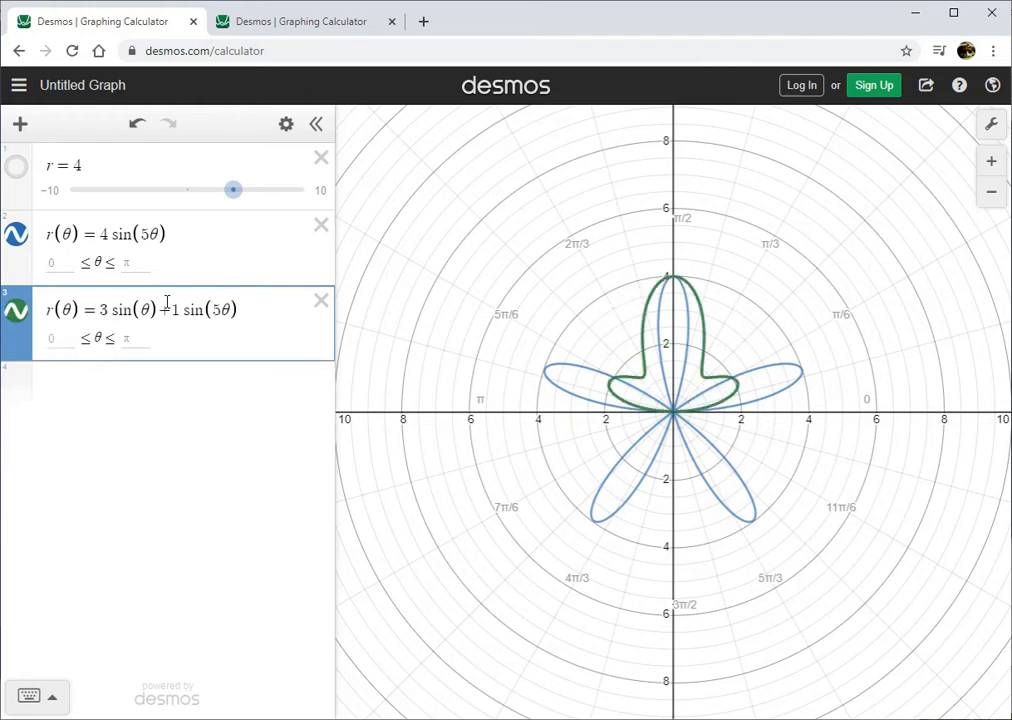
{"action": "left_click", "coordinate": [16, 234]}
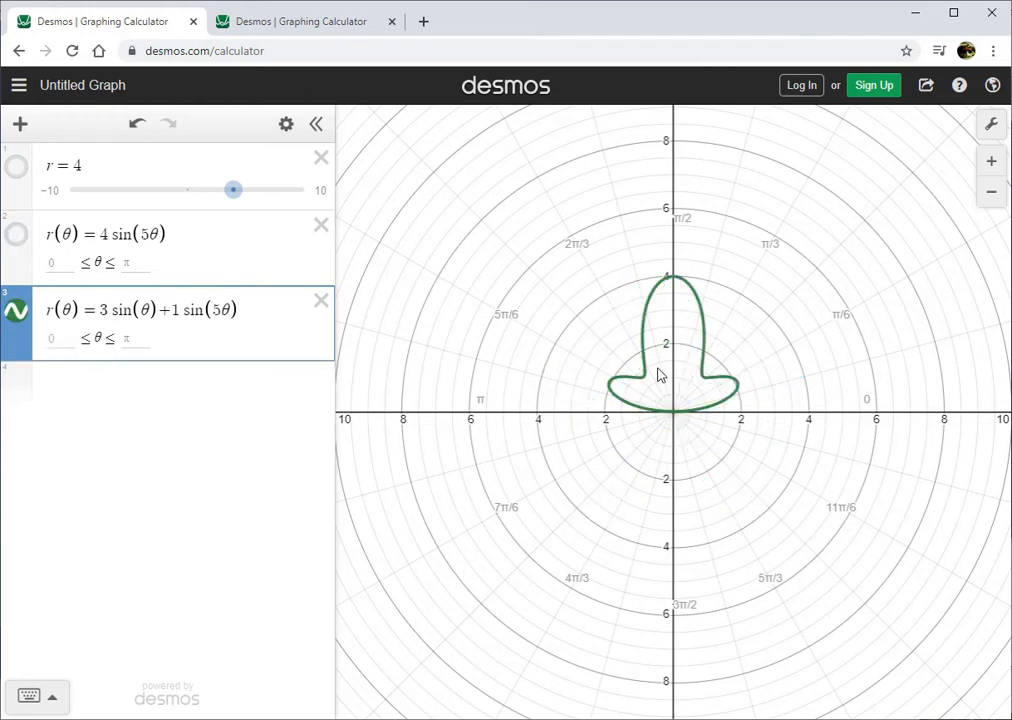
Change the third expression to 3 sin(nθ) + 1 sin(mθ) and add sliders for n and m.
{"action": "left_click", "coordinate": [220, 310]}
{"action": "key", "text": "BackSpace"}
{"action": "type", "text": "m"}
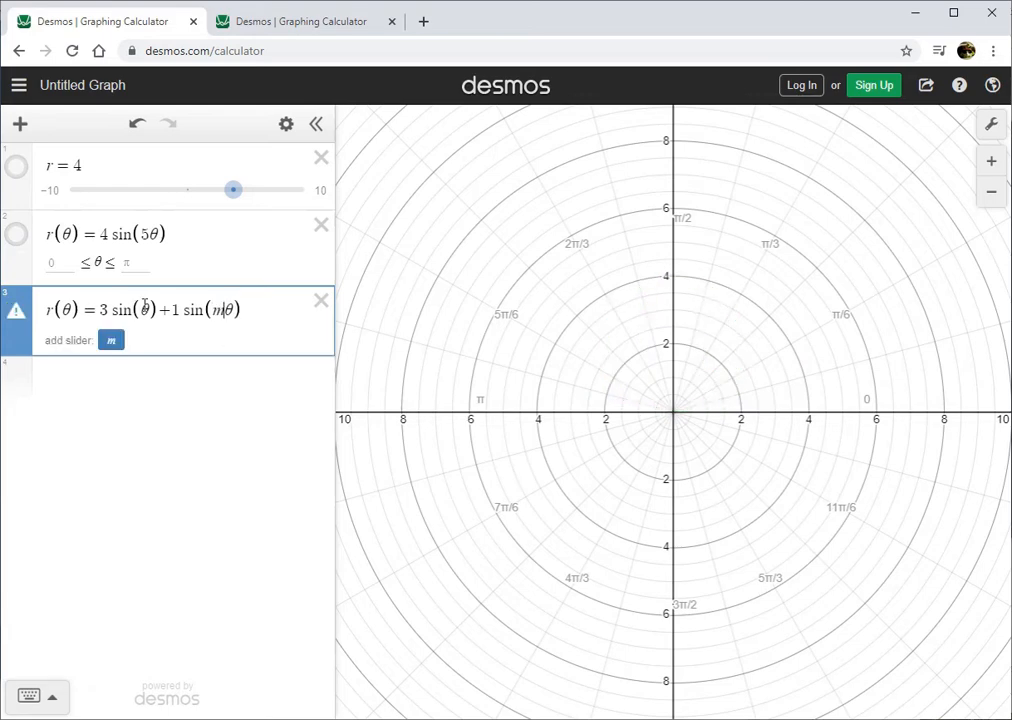
{"action": "left_click", "coordinate": [150, 312]}
{"action": "type", "text": "n"}
{"action": "left_click", "coordinate": [174, 343]}
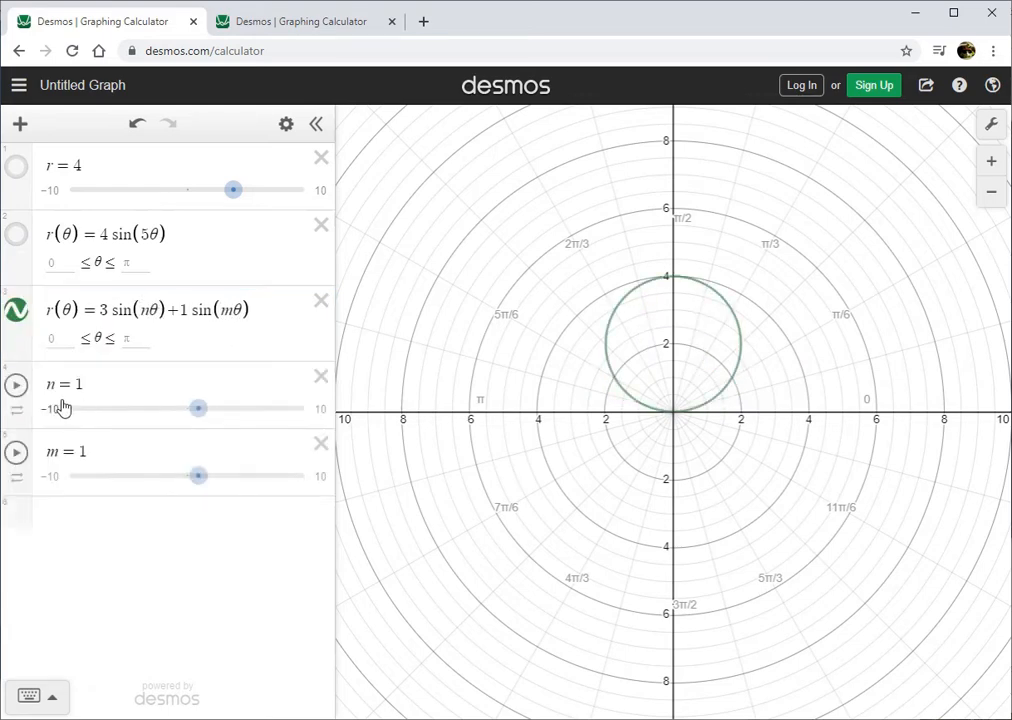
Move the sliders to n = 3.3 and m = 0.6.
{"action": "left_click_drag", "start_coordinate": [203, 419], "coordinate": [230, 418]}
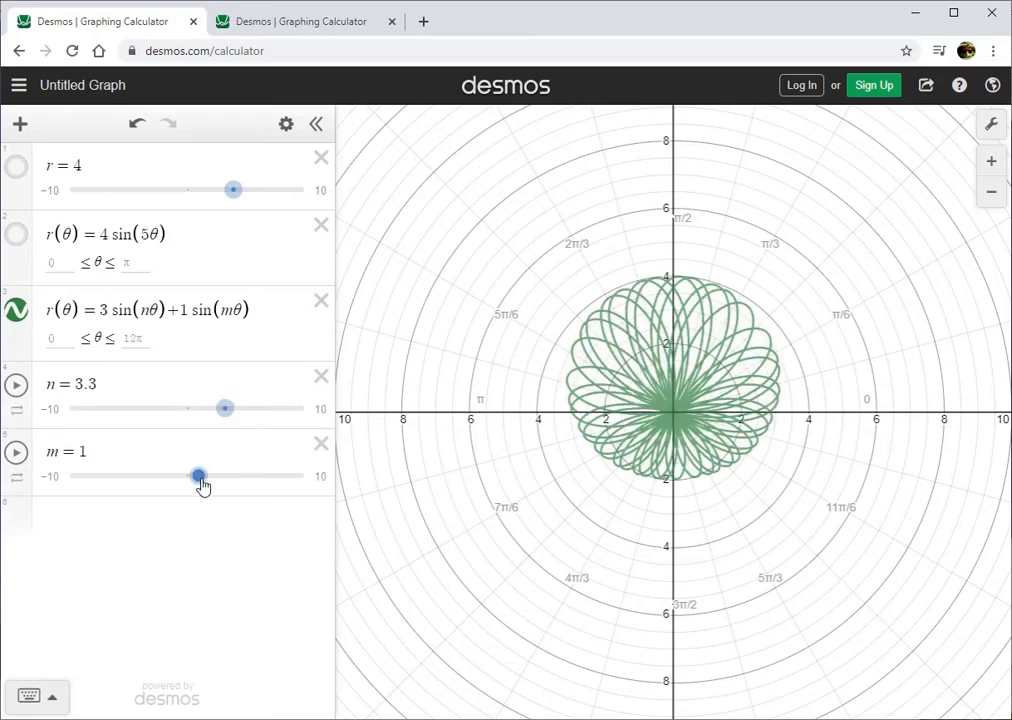
{"action": "mouse_move", "coordinate": [203, 485]}
{"action": "left_mouse_down"}
{"action": "mouse_move", "coordinate": [245, 485]}
{"action": "mouse_move", "coordinate": [145, 486]}
{"action": "mouse_move", "coordinate": [198, 484]}
{"action": "left_mouse_up"}
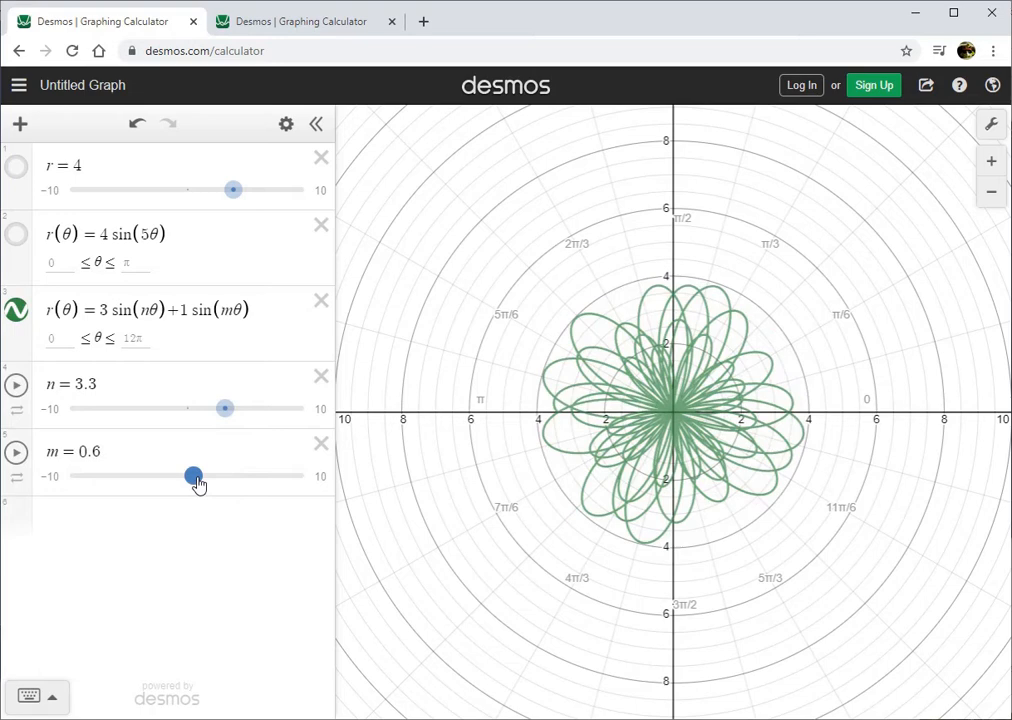
Limit the m slider to the range 1 to 20 with a step of 1.
{"action": "left_click", "coordinate": [129, 452]}
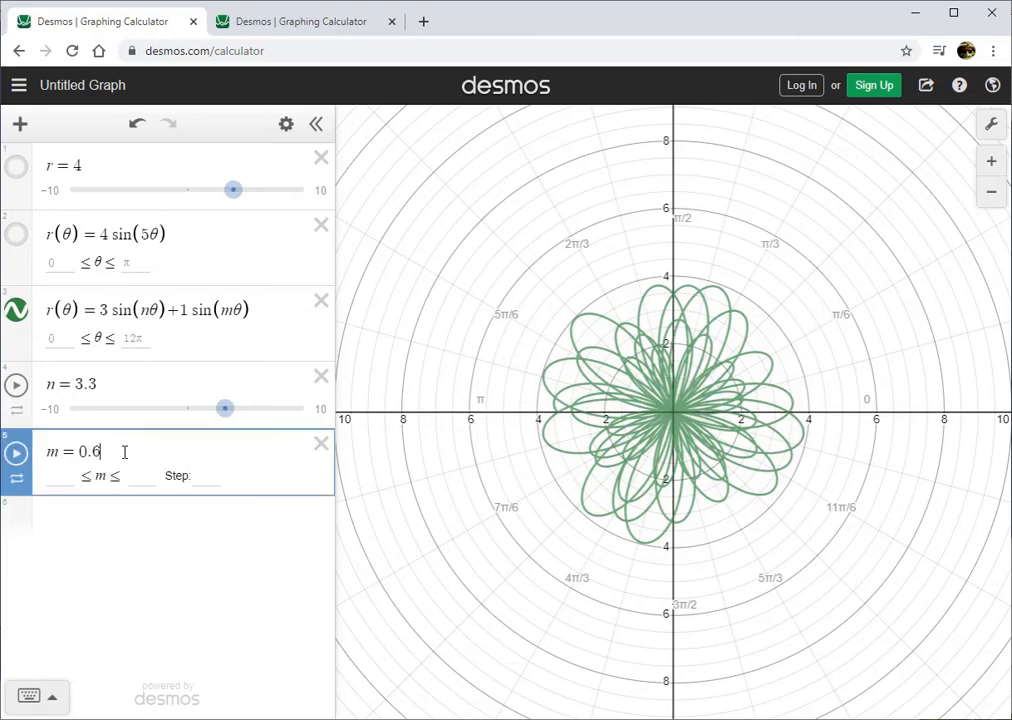
{"action": "left_click", "coordinate": [62, 475]}
{"action": "type", "text": "1"}
{"action": "key", "text": "Tab"}
{"action": "type", "text": "20"}
{"action": "key", "text": "Tab"}
{"action": "type", "text": "1"}
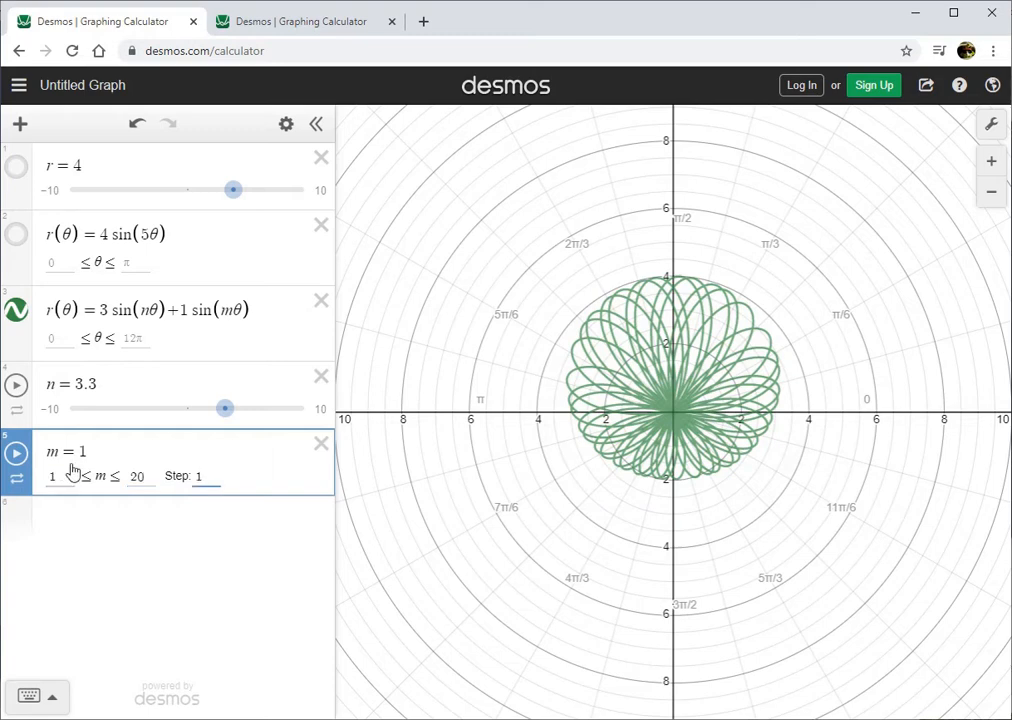
Limit the n slider to the range −10 to 10 with a step of 1.
{"action": "left_click", "coordinate": [104, 384]}
{"action": "left_click", "coordinate": [72, 412]}
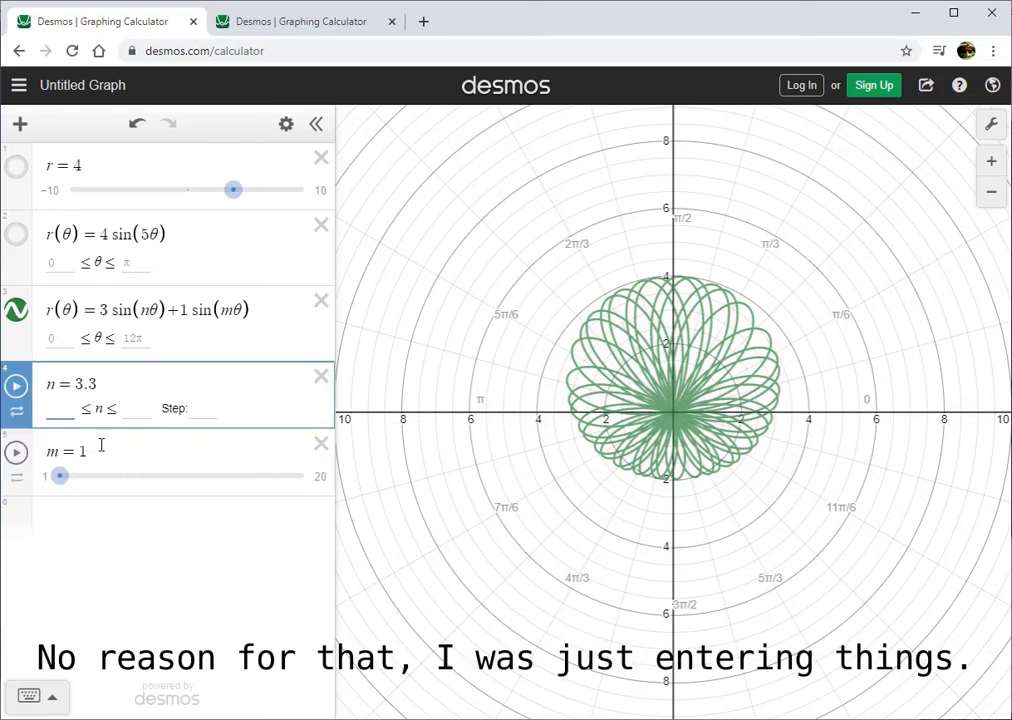
{"action": "type", "text": "-10"}
{"action": "key", "text": "Tab"}
{"action": "type", "text": "10"}
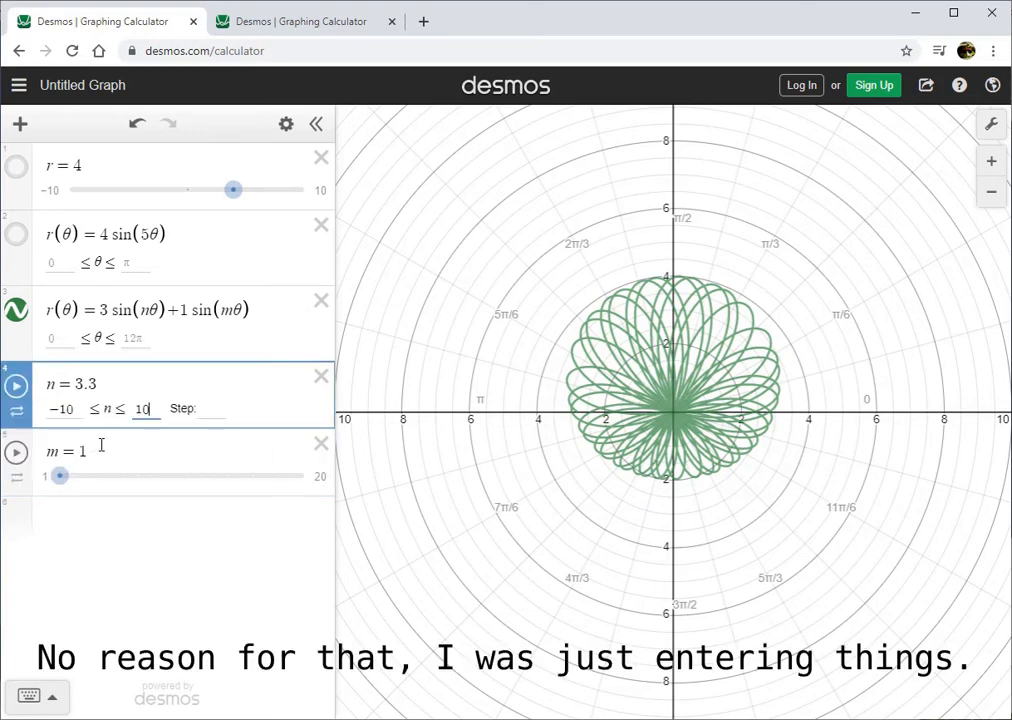
{"action": "key", "text": "Tab"}
{"action": "type", "text": "1"}
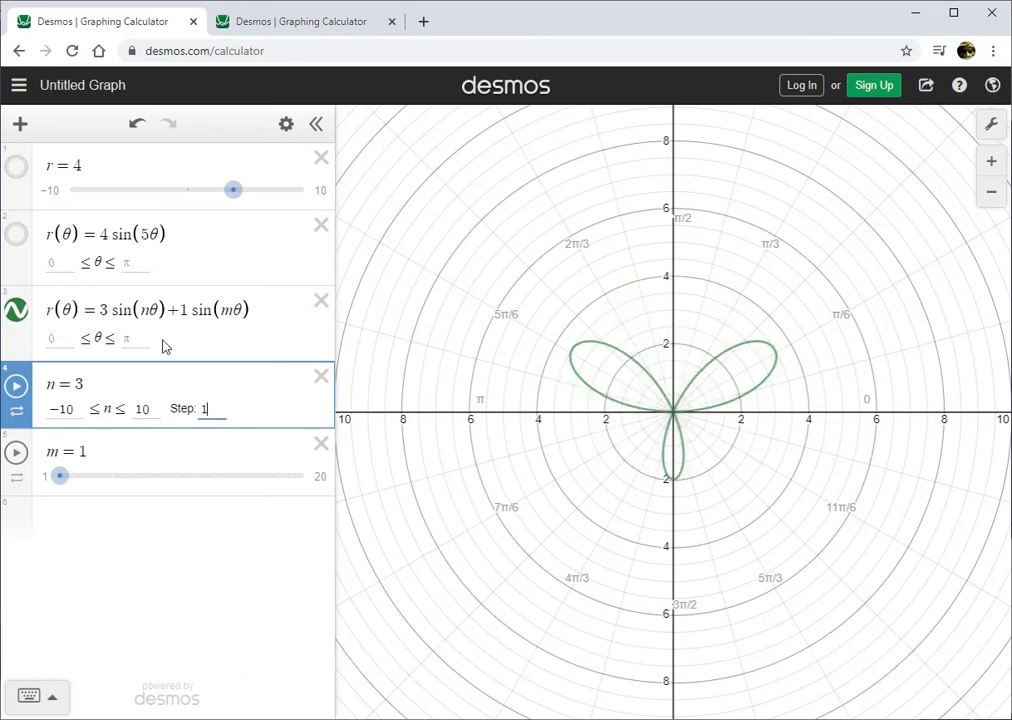
Move the sliders to n = −2 and m = 13.
{"action": "left_click", "coordinate": [174, 519]}
{"action": "left_click_drag", "start_coordinate": [220, 412], "coordinate": [165, 424]}
{"action": "left_click_drag", "start_coordinate": [60, 477], "coordinate": [218, 481]}
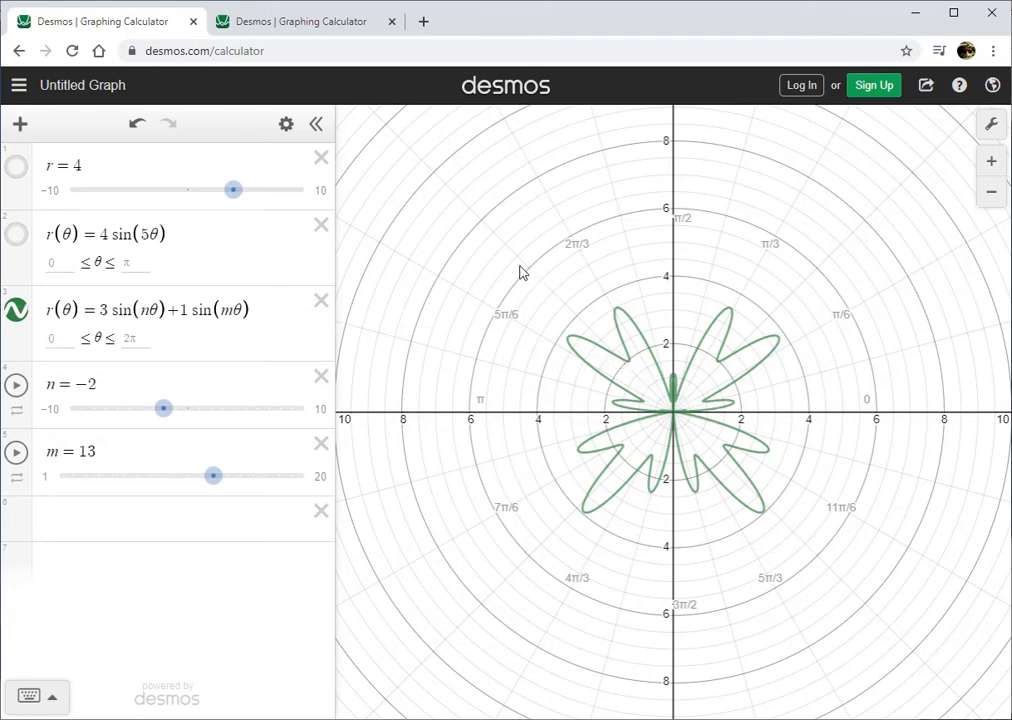
Switch to the second Desmos graph and review the limits and step sizes of the a and n sliders.
{"action": "left_click", "coordinate": [295, 25]}
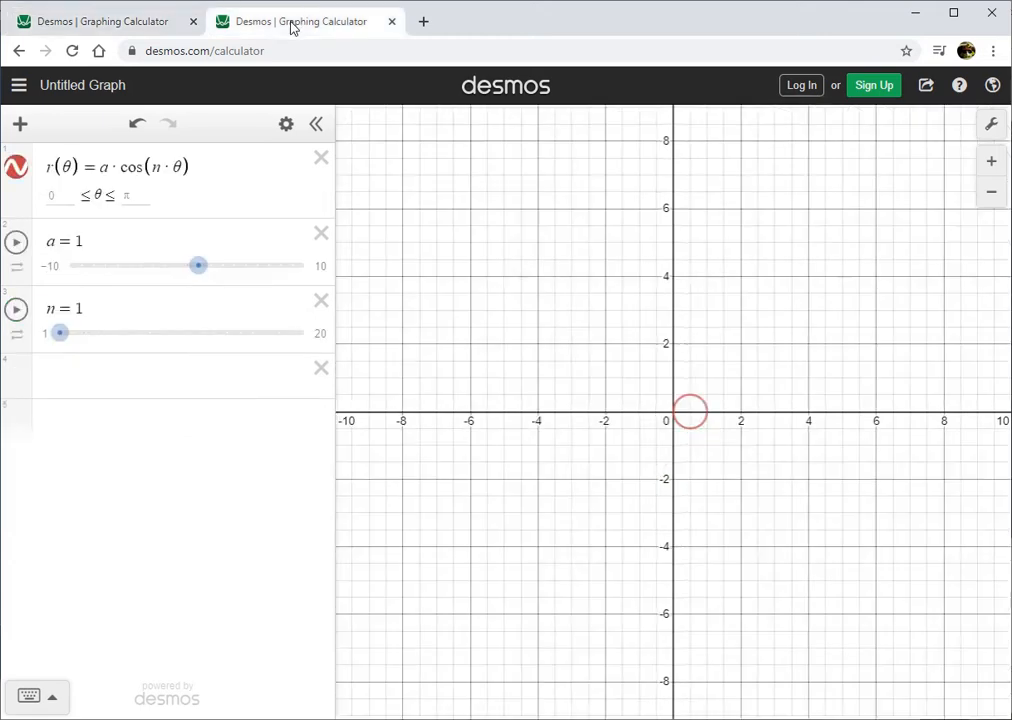
{"action": "left_click", "coordinate": [198, 164]}
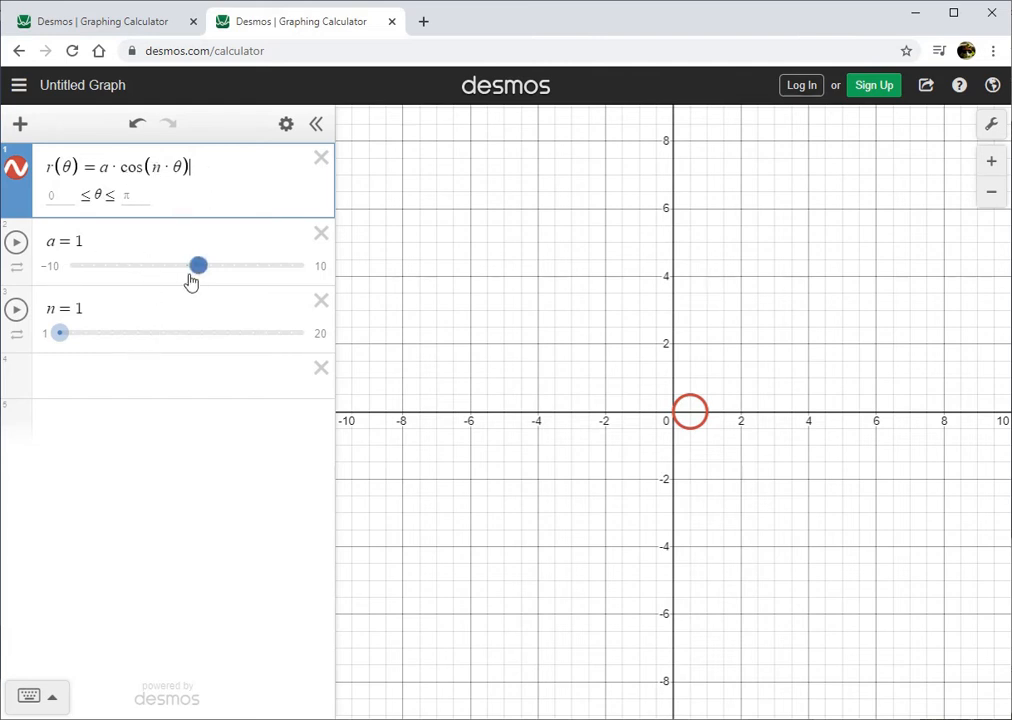
{"action": "left_click", "coordinate": [125, 242]}
{"action": "left_click", "coordinate": [72, 265]}
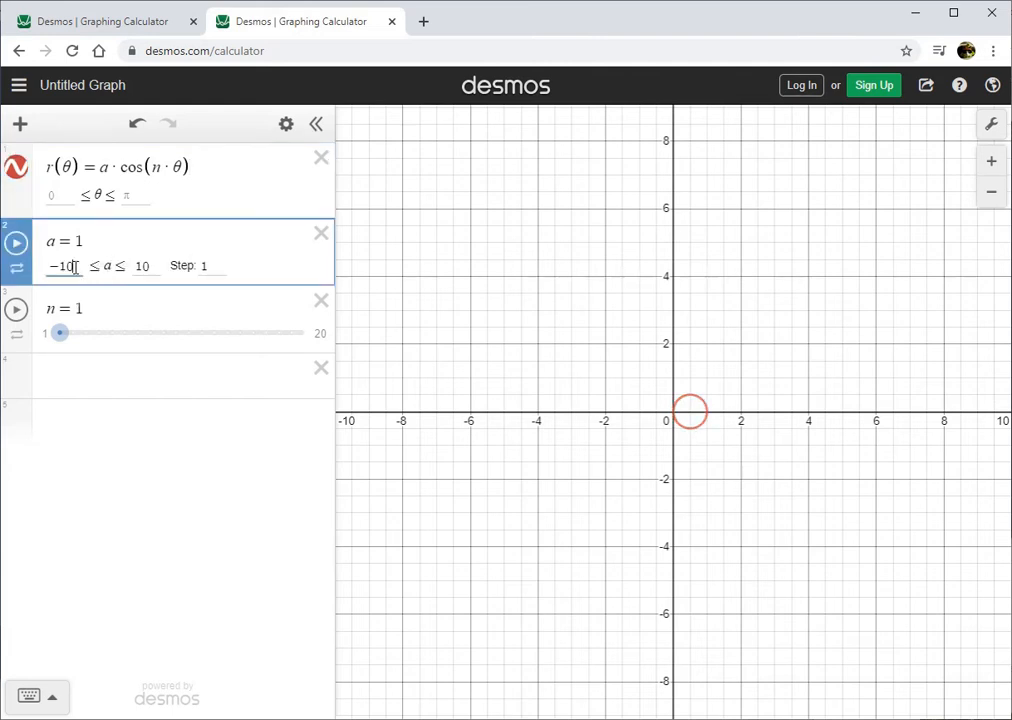
{"action": "left_click", "coordinate": [155, 266]}
{"action": "left_click", "coordinate": [221, 270]}
{"action": "left_click", "coordinate": [142, 309]}
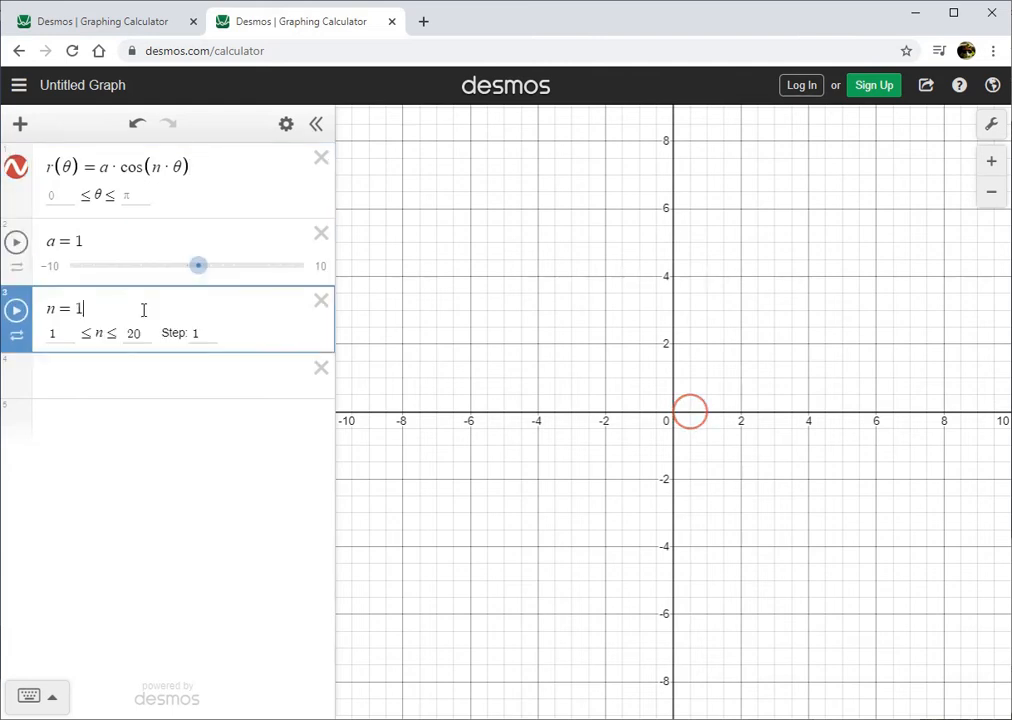
{"action": "left_click", "coordinate": [59, 332]}
{"action": "left_click", "coordinate": [145, 334]}
{"action": "left_click", "coordinate": [201, 334]}
{"action": "left_click", "coordinate": [174, 440]}
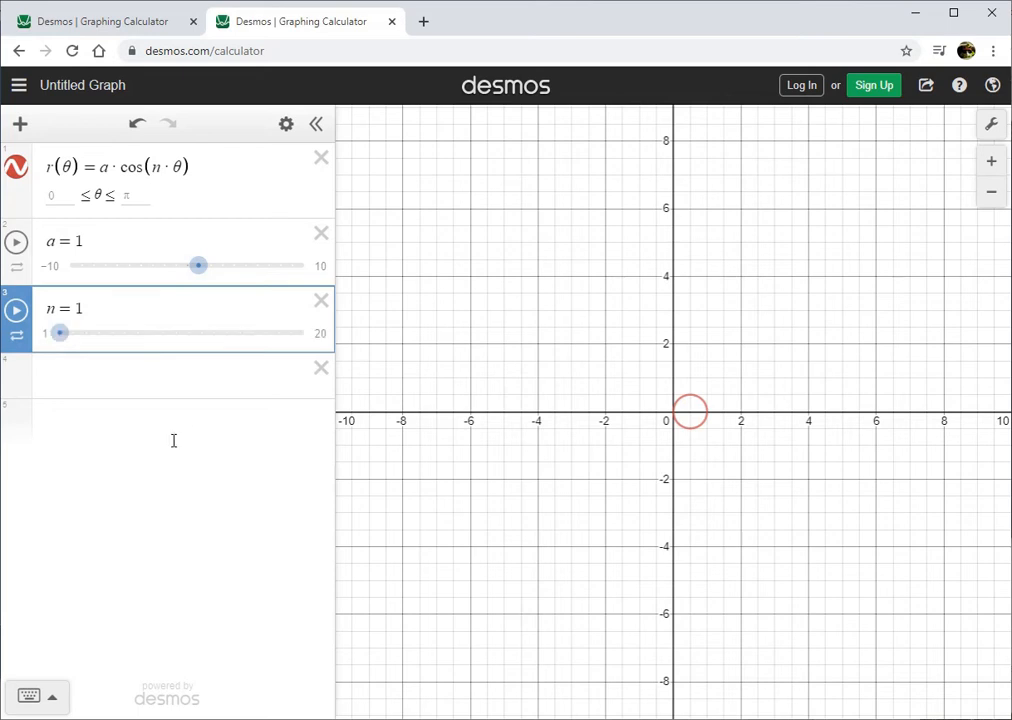
Set a to 3 and try the rose curve with n at 2, 6 and 14, ending with n at 3.
{"action": "left_click_drag", "start_coordinate": [199, 270], "coordinate": [221, 271]}
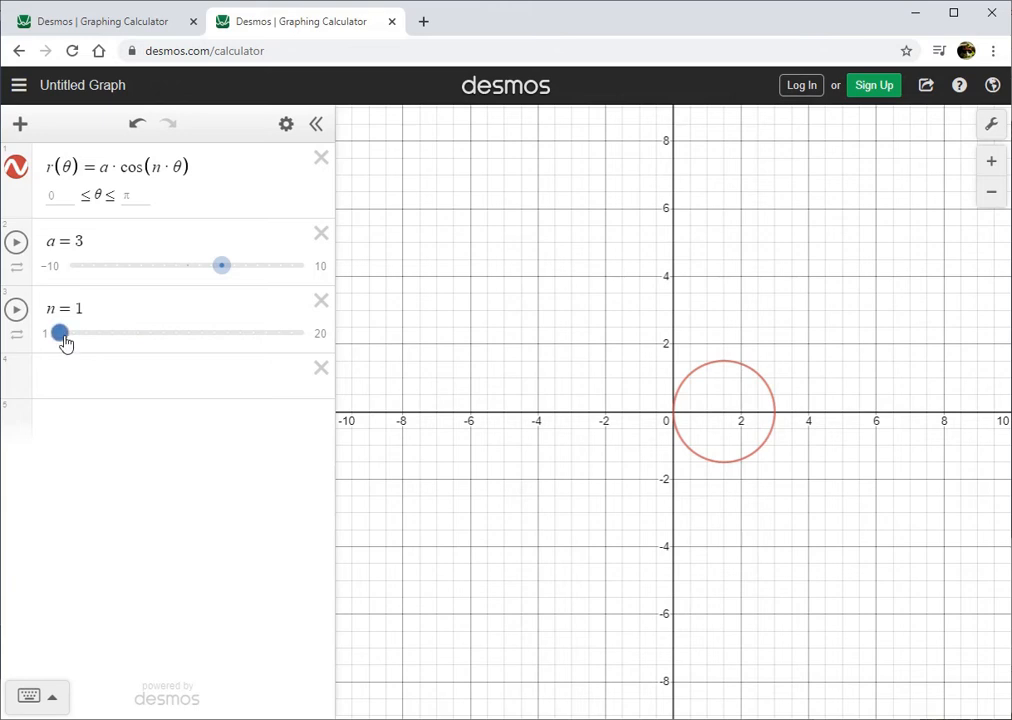
{"action": "left_click_drag", "start_coordinate": [62, 342], "coordinate": [78, 342]}
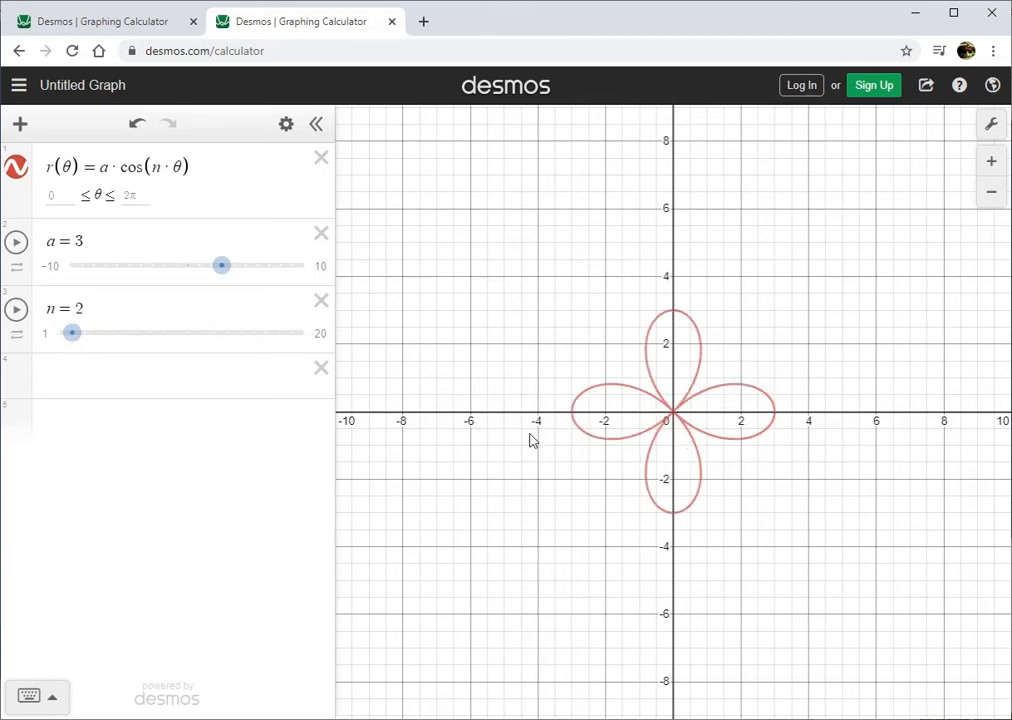
{"action": "left_click_drag", "start_coordinate": [70, 337], "coordinate": [122, 340]}
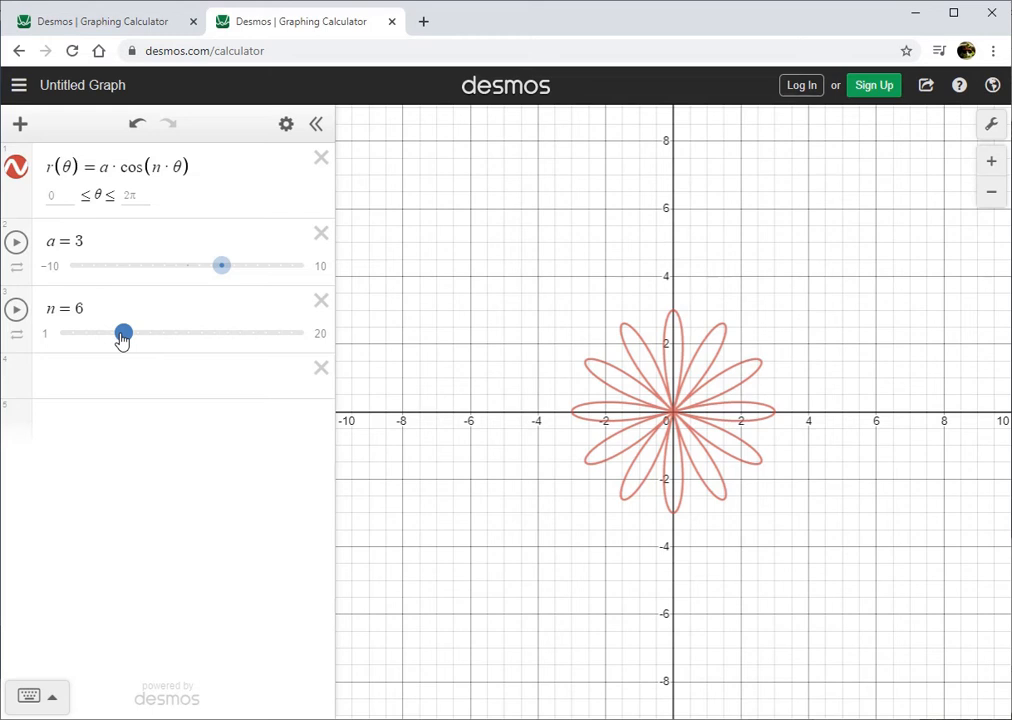
{"action": "left_click_drag", "start_coordinate": [122, 340], "coordinate": [224, 338]}
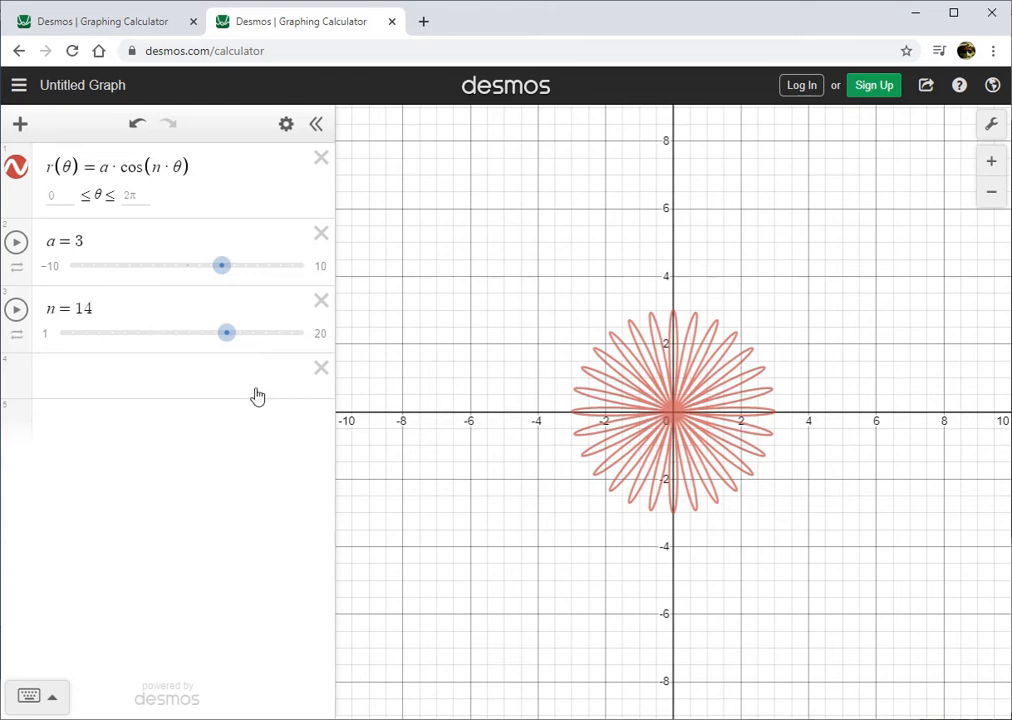
{"action": "left_click_drag", "start_coordinate": [228, 342], "coordinate": [92, 349]}
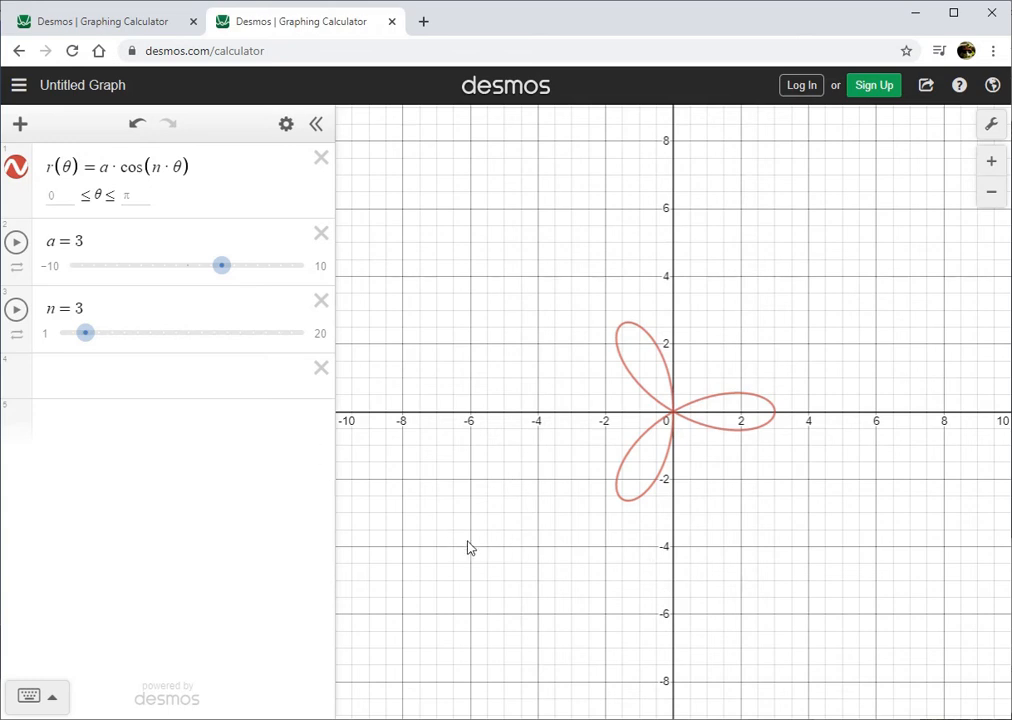
Switch the rose curve's graph to a polar grid.
{"action": "left_click", "coordinate": [991, 124]}
{"action": "left_click", "coordinate": [800, 282]}
{"action": "left_click", "coordinate": [772, 550]}
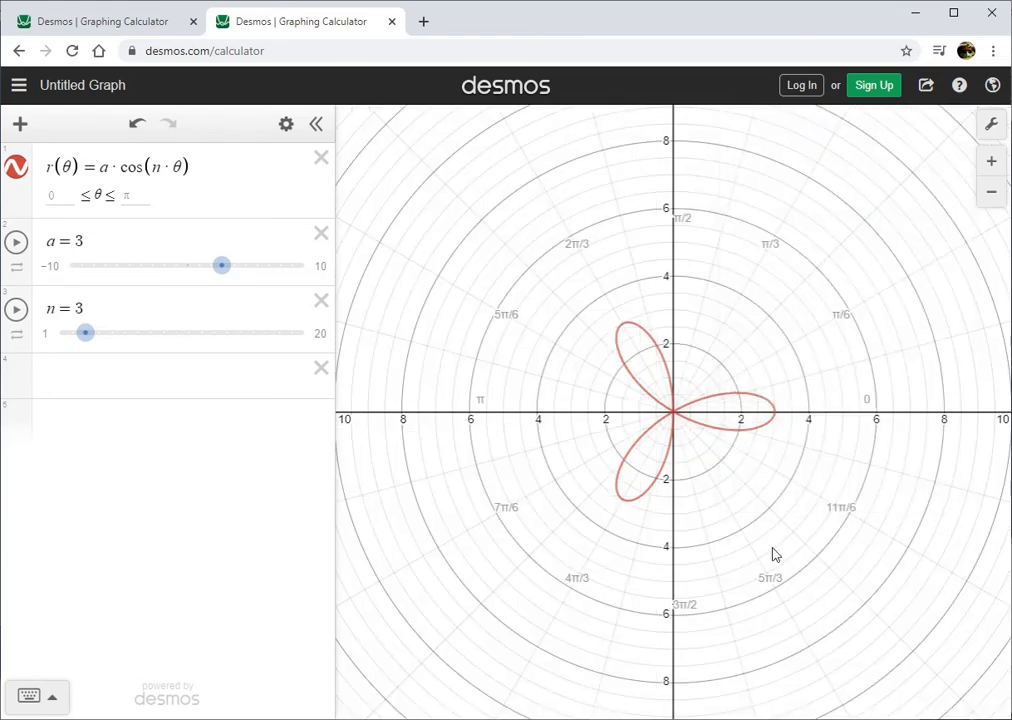